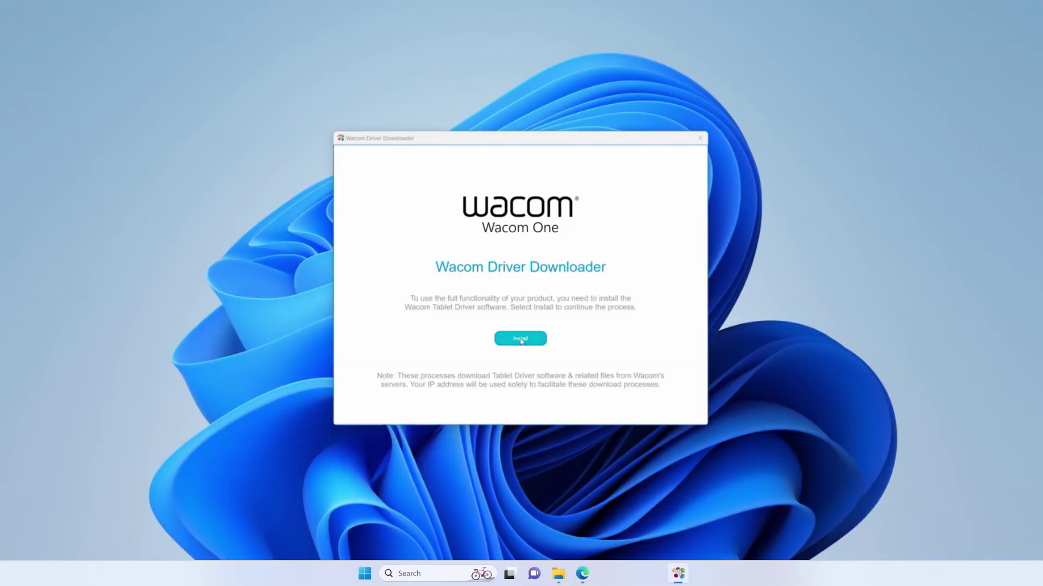
Step: Install the Wacom One tablet driver, approving the admin prompt and accepting the license agreement
{"action": "left_click", "coordinate": [521, 340]}
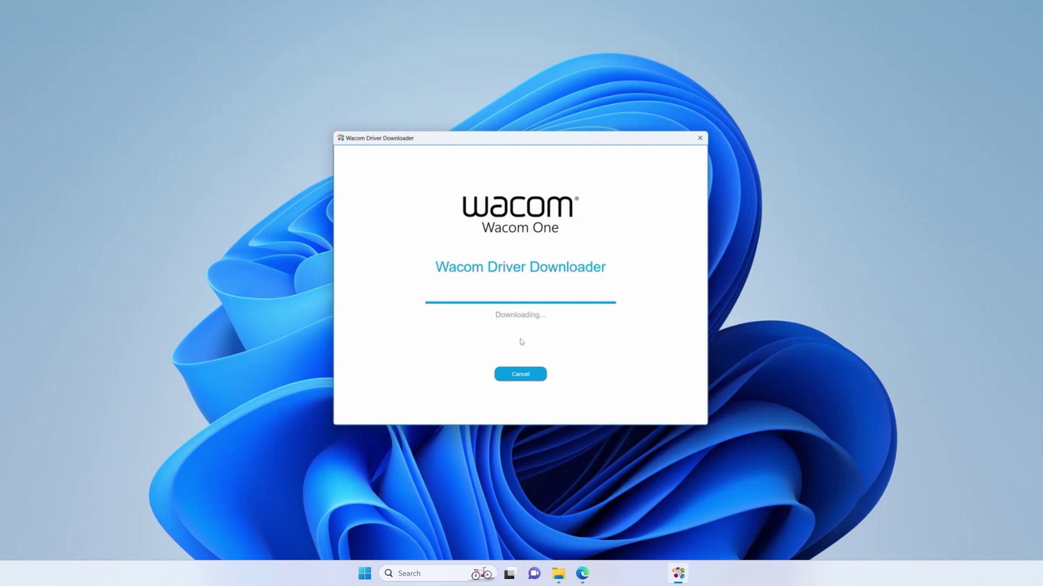
{"action": "key", "text": "Tab"}
{"action": "type", "text": "••"}
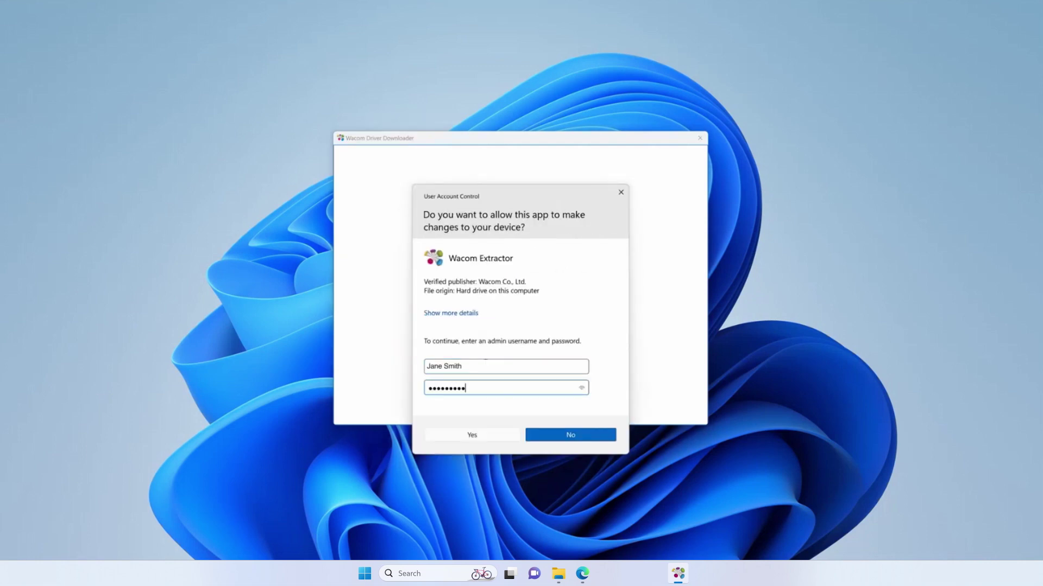
{"action": "left_click", "coordinate": [450, 440]}
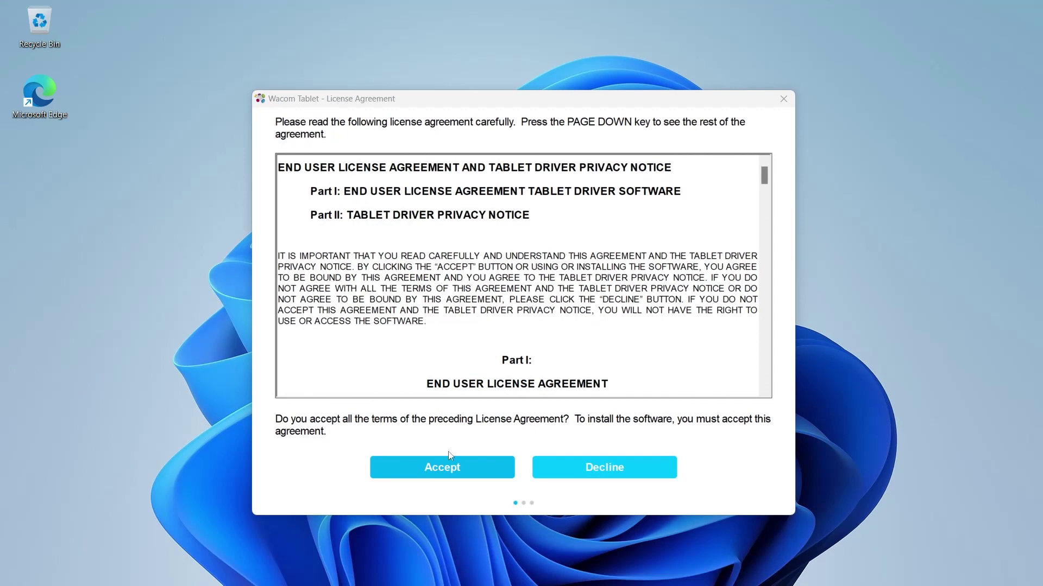
{"action": "left_click", "coordinate": [448, 465]}
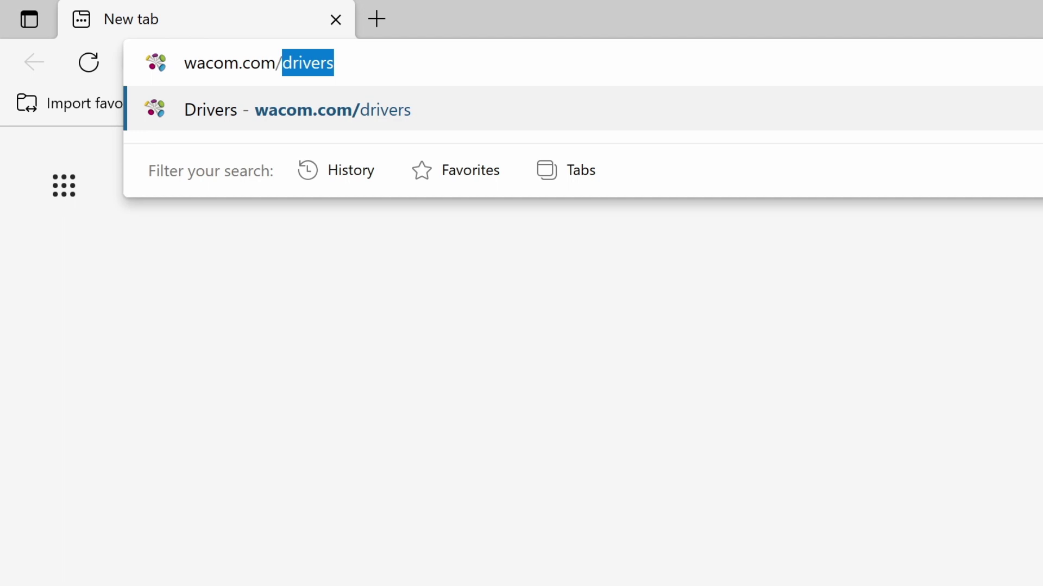
Step: Search wacom.com/driver for 'wacom o' and download the Wacom One Windows driver
{"action": "type", "text": "ivers"}
{"action": "key", "text": "Return"}
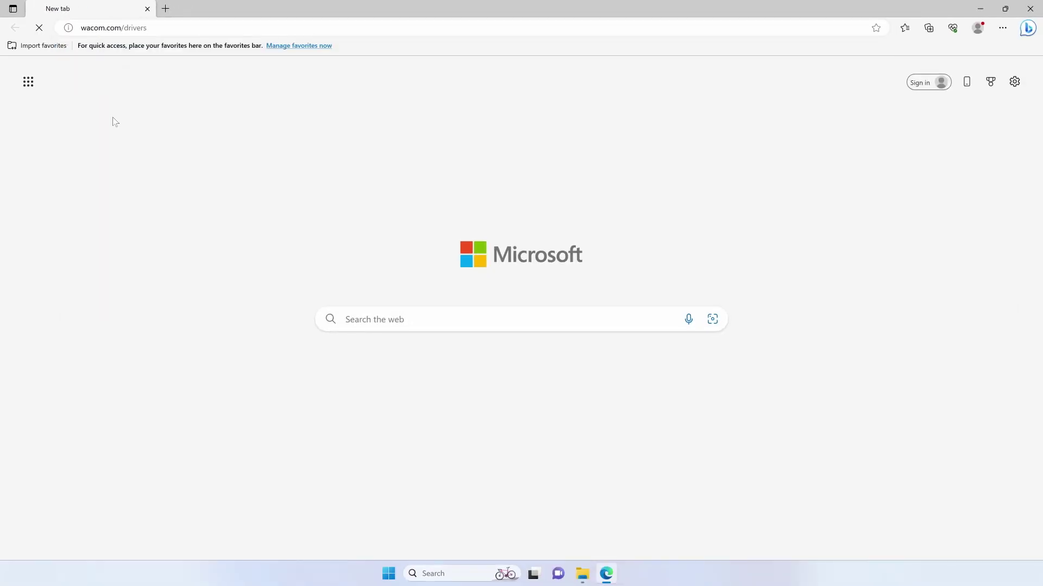
{"action": "type", "text": "wacom one"}
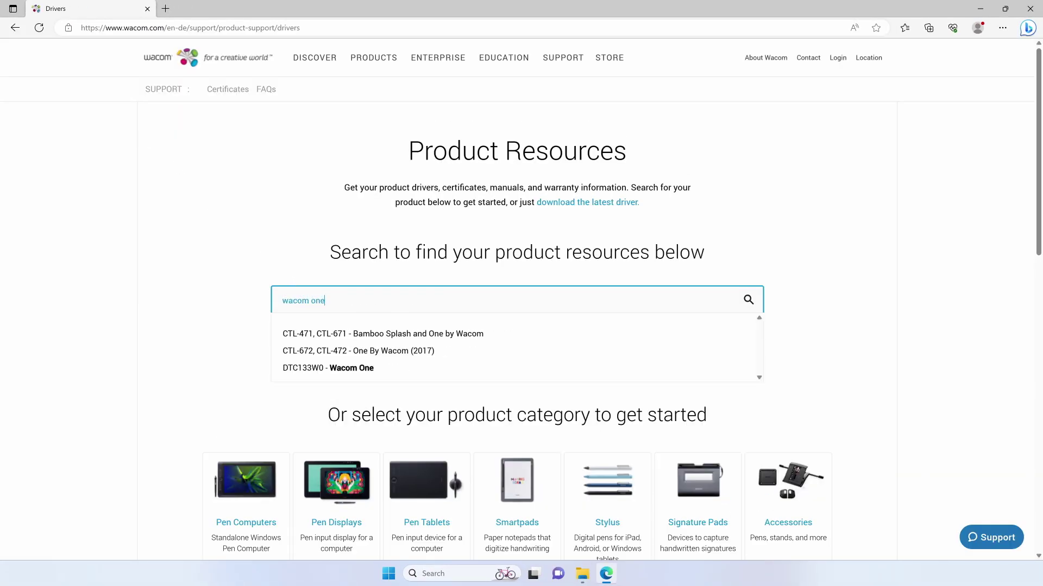
{"action": "key", "text": "Return"}
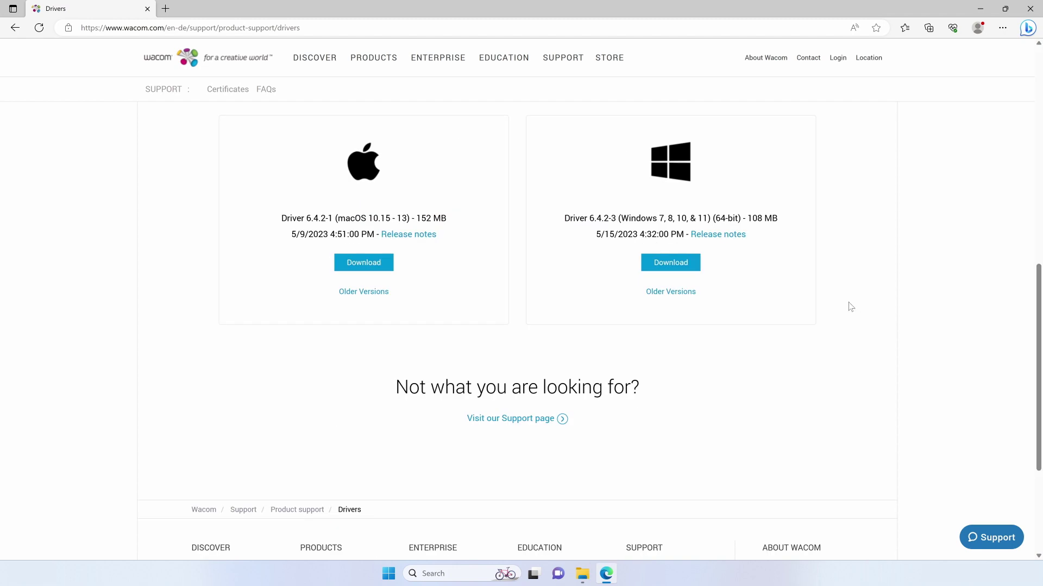
{"action": "left_click", "coordinate": [672, 263]}
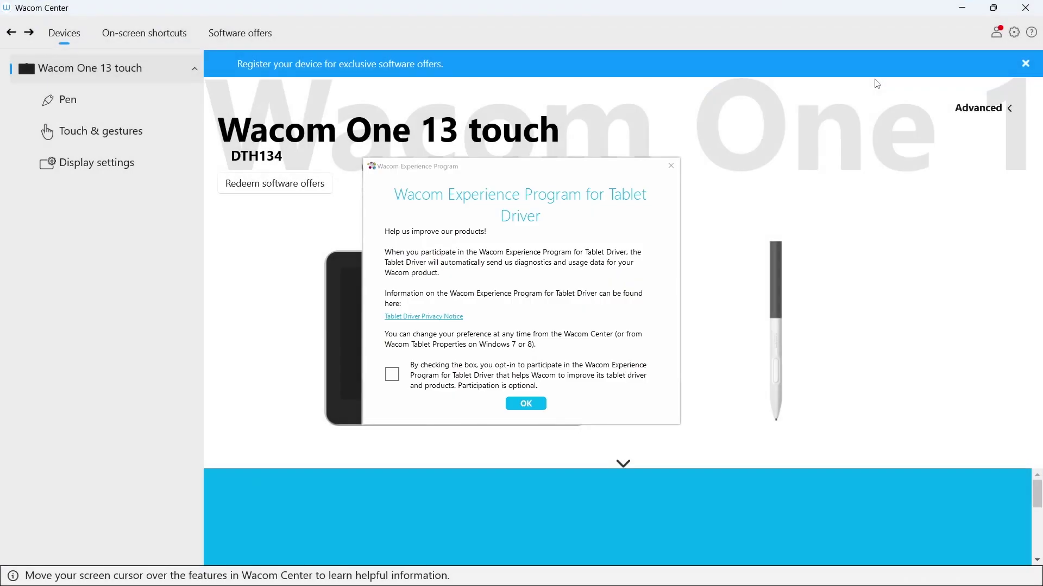
Step: Dismiss the Experience Program notice and advance the tour through pen hover, pen buttons and touch pages to bundled software
{"action": "left_click", "coordinate": [525, 404]}
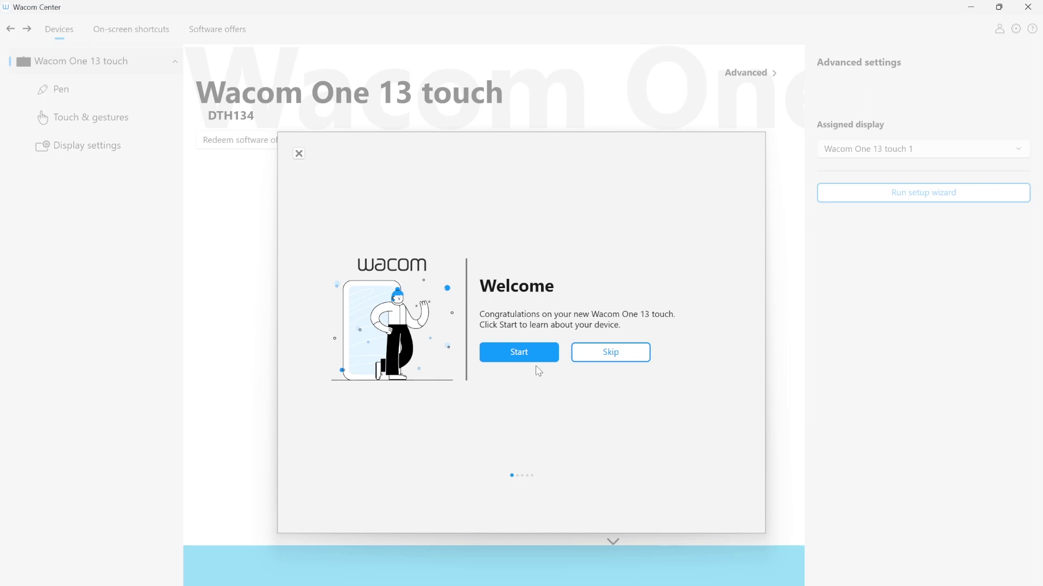
{"action": "left_click", "coordinate": [535, 353]}
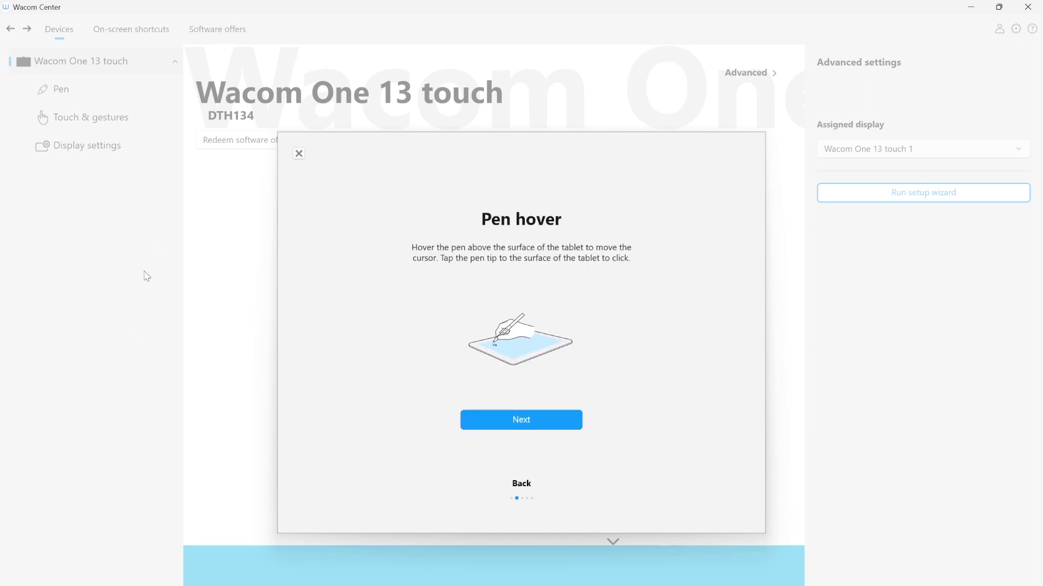
{"action": "left_click", "coordinate": [522, 425]}
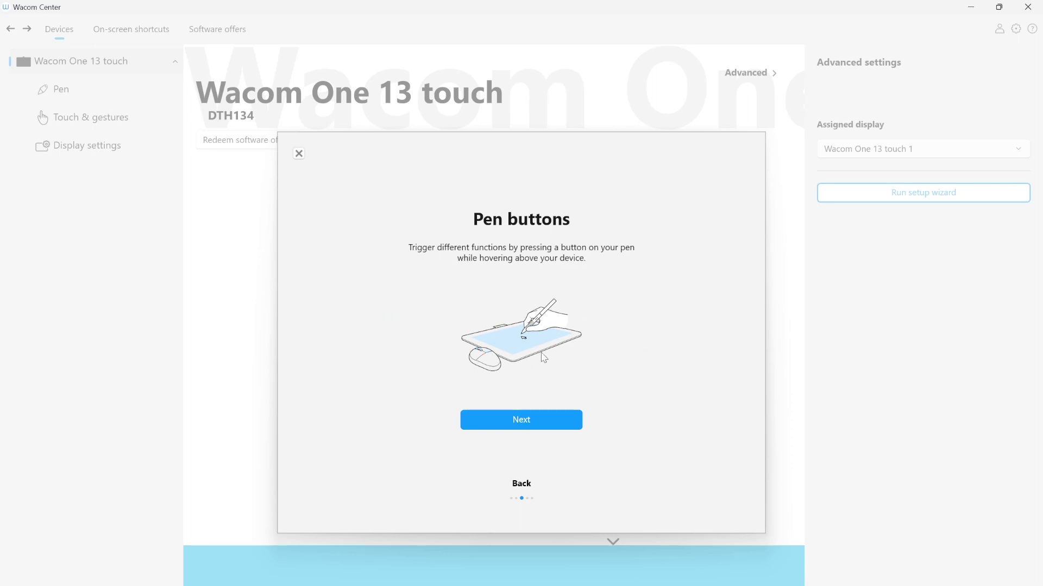
{"action": "left_click", "coordinate": [530, 424]}
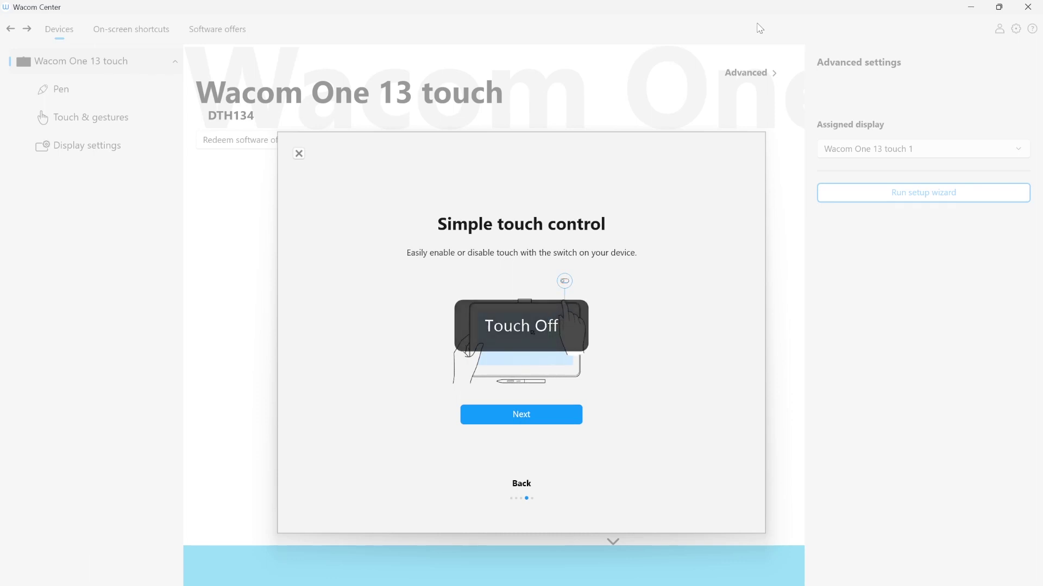
{"action": "left_click", "coordinate": [526, 423]}
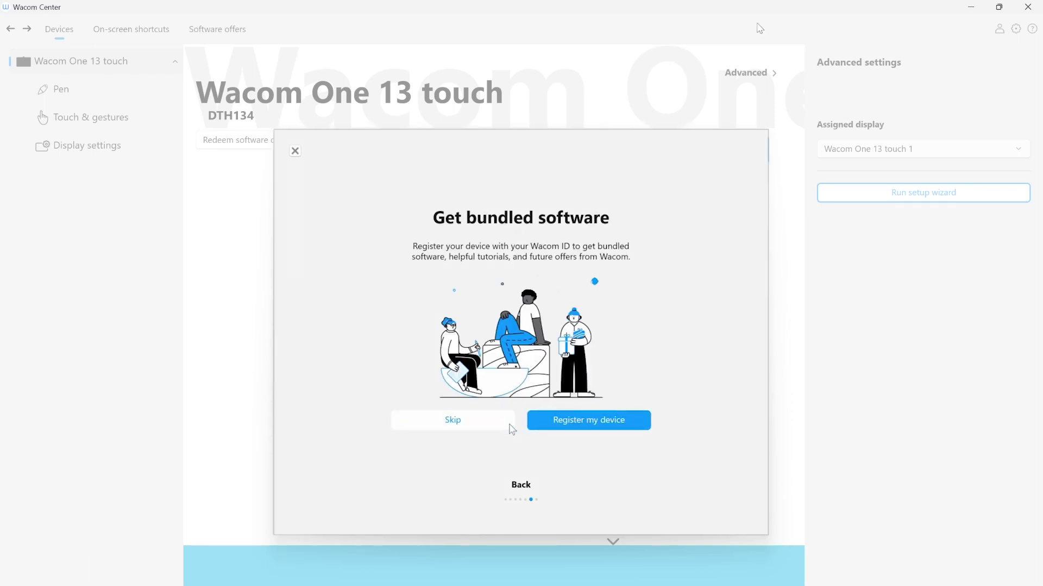
Step: Register the Wacom One with a Wacom ID by signing in with the account e-mail and password, then confirming
{"action": "left_click", "coordinate": [550, 428]}
{"action": "left_click", "coordinate": [191, 226]}
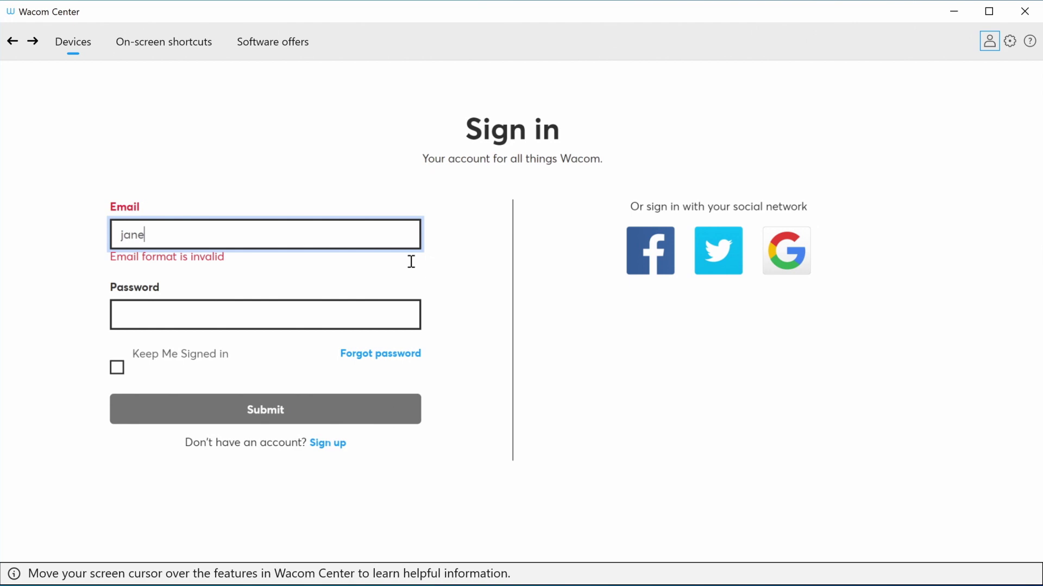
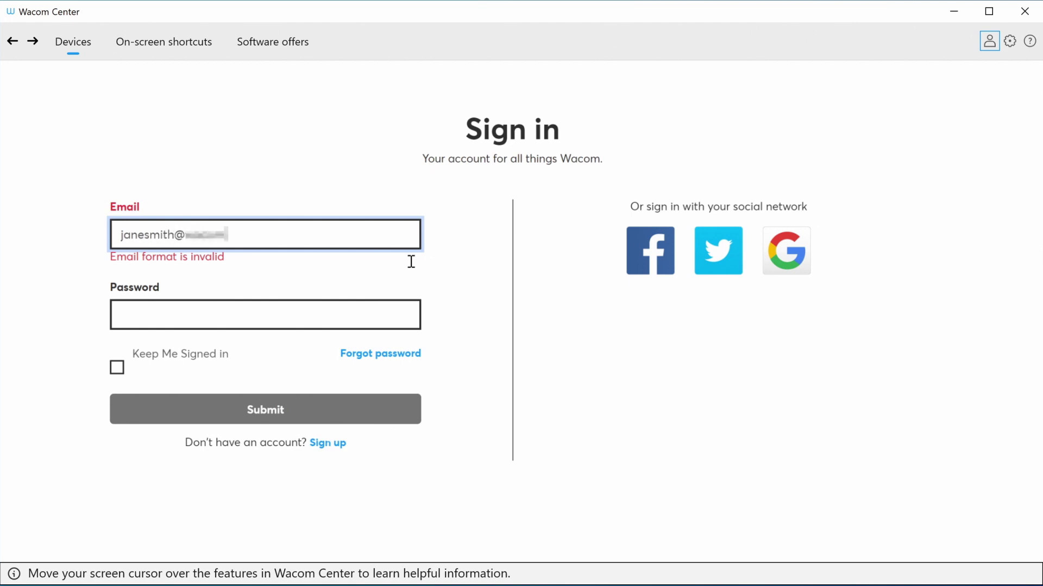
{"action": "key", "text": "Tab"}
{"action": "type", "text": "*"}
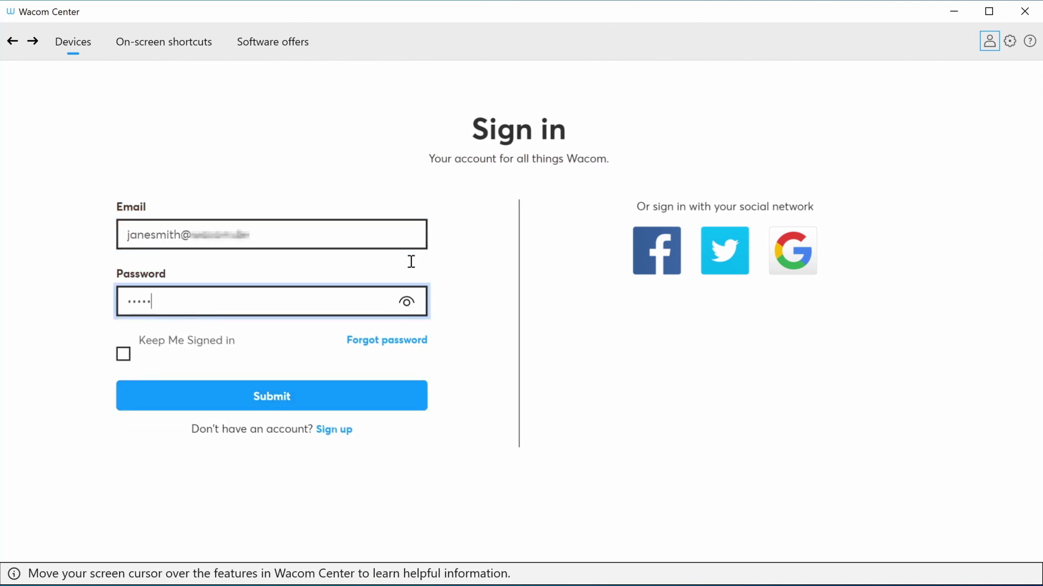
{"action": "type", "text": "****"}
{"action": "key", "text": "Return"}
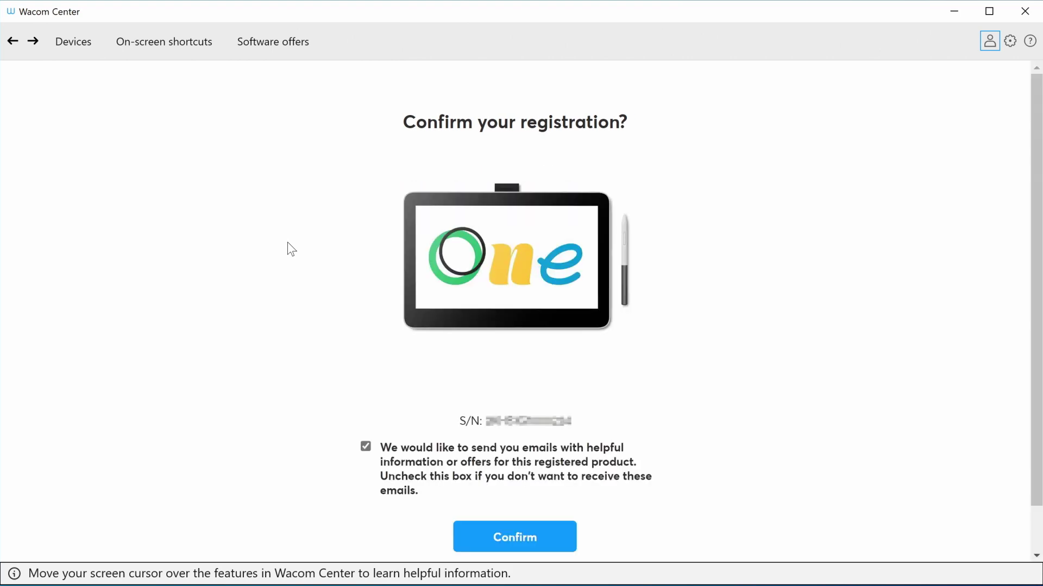
{"action": "left_click", "coordinate": [524, 551]}
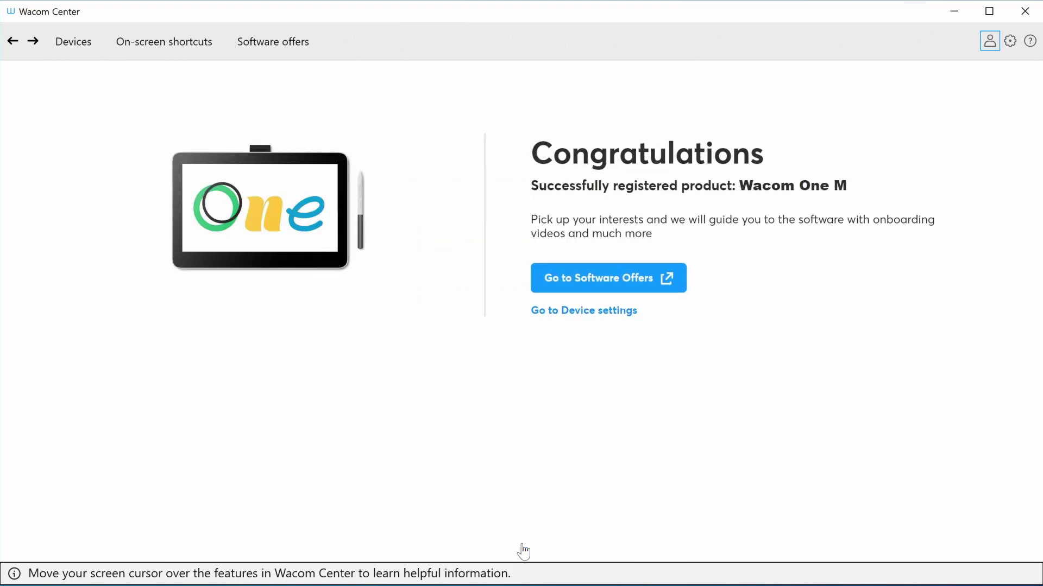
Step: Browse the software offers filtered to Photo editing, then move to Learn and Connect
{"action": "left_click", "coordinate": [603, 293]}
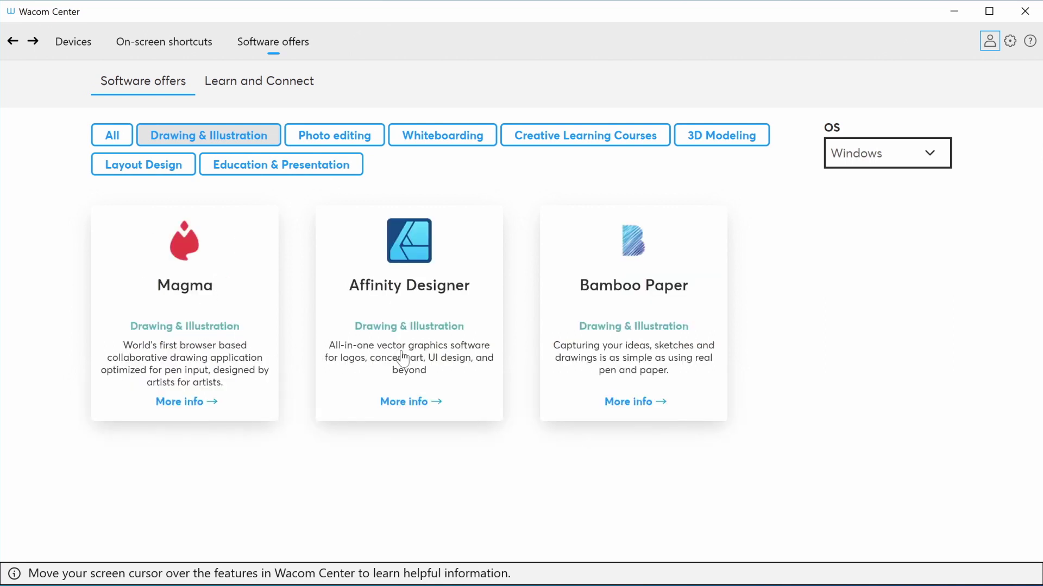
{"action": "left_click", "coordinate": [348, 143]}
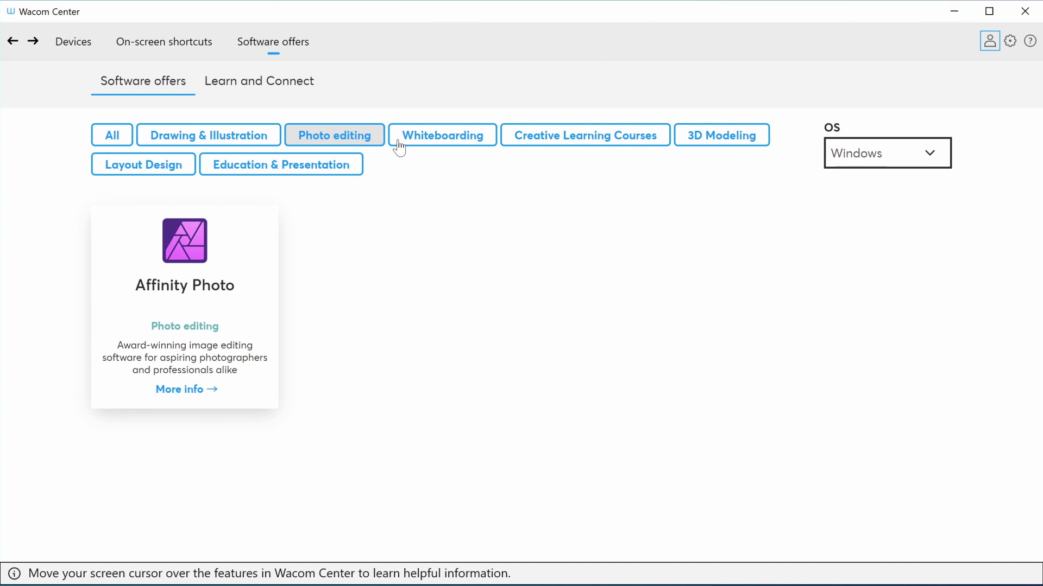
{"action": "left_click", "coordinate": [288, 90]}
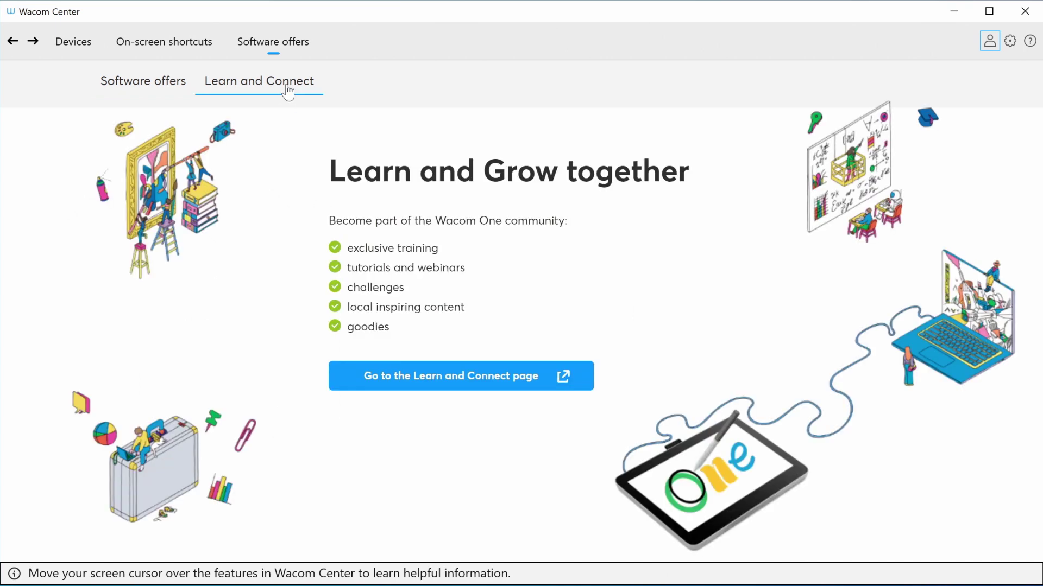
Step: Open the Learn and Connect web page and skim through it
{"action": "left_click", "coordinate": [416, 389]}
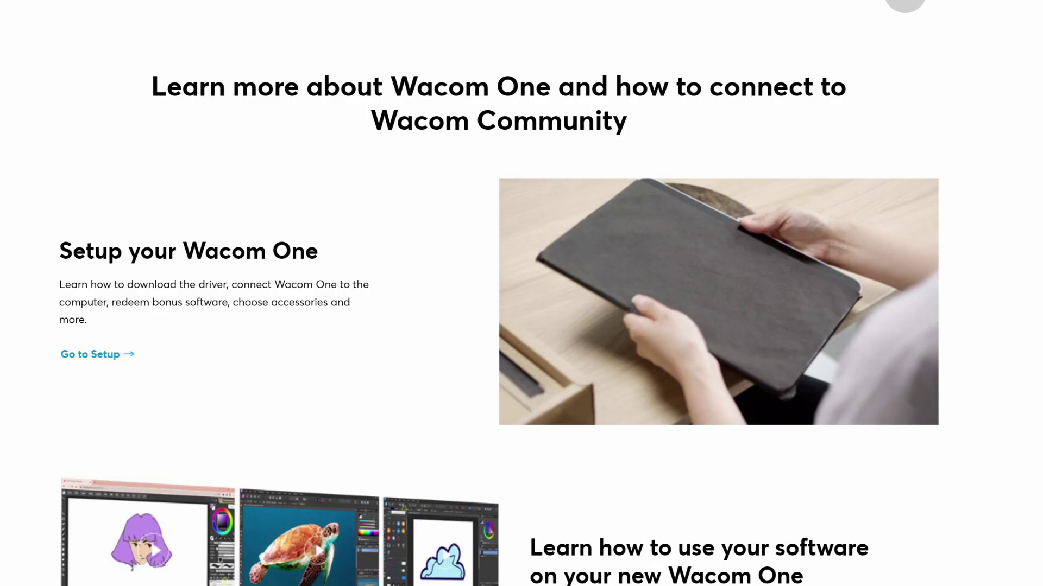
{"action": "scroll", "coordinate": [521, 293], "scroll_direction": "down", "scroll_amount": 8}
{"action": "scroll", "coordinate": [521, 293], "scroll_direction": "down", "scroll_amount": 2}
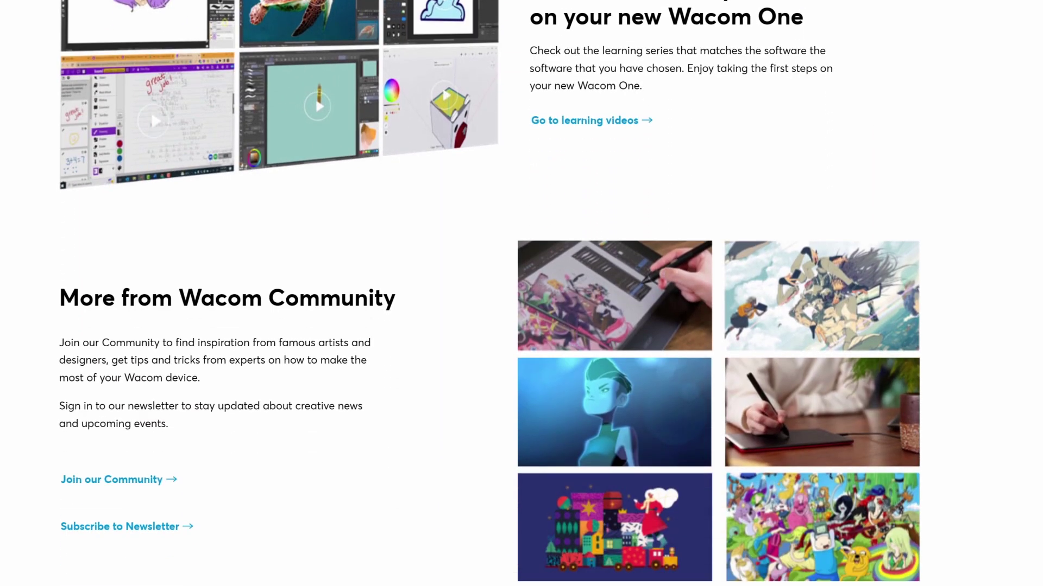
{"action": "scroll", "coordinate": [642, 487], "scroll_direction": "up", "scroll_amount": 10}
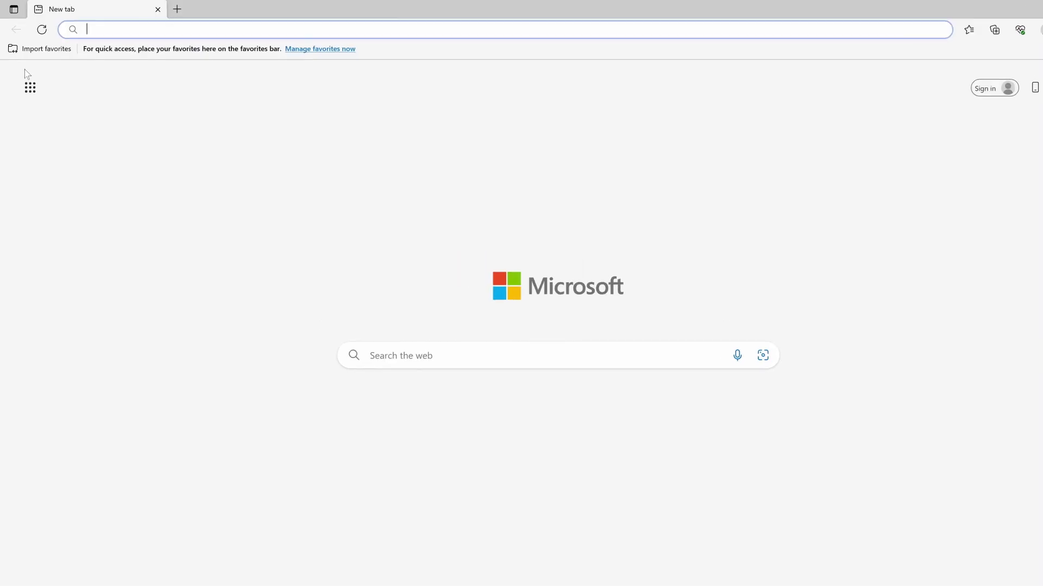
Step: Load start.wacom.one and read the Wacom One pen display getting-started guide
{"action": "type", "text": "s"}
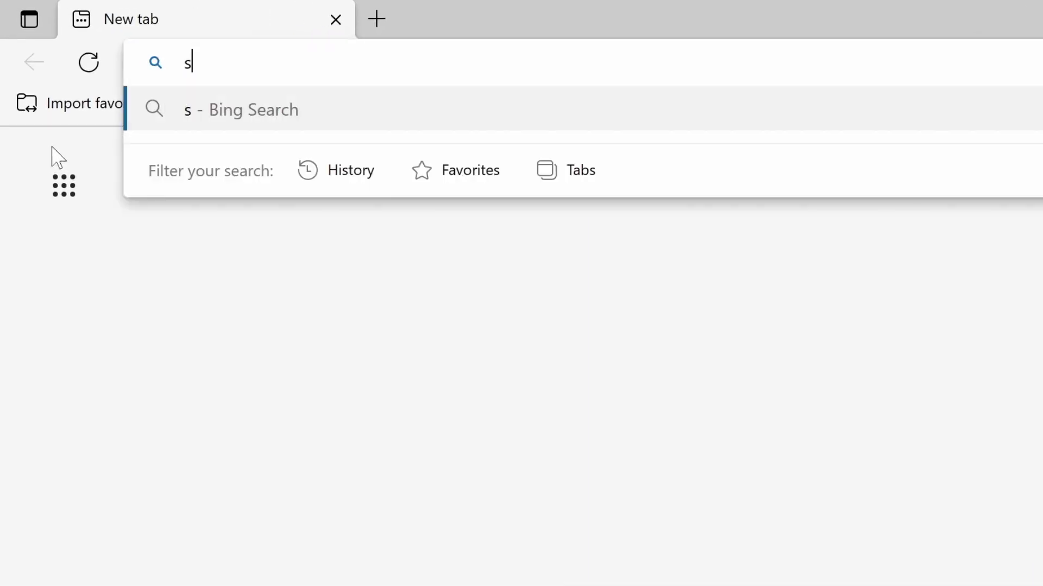
{"action": "type", "text": "tart.wacom.one"}
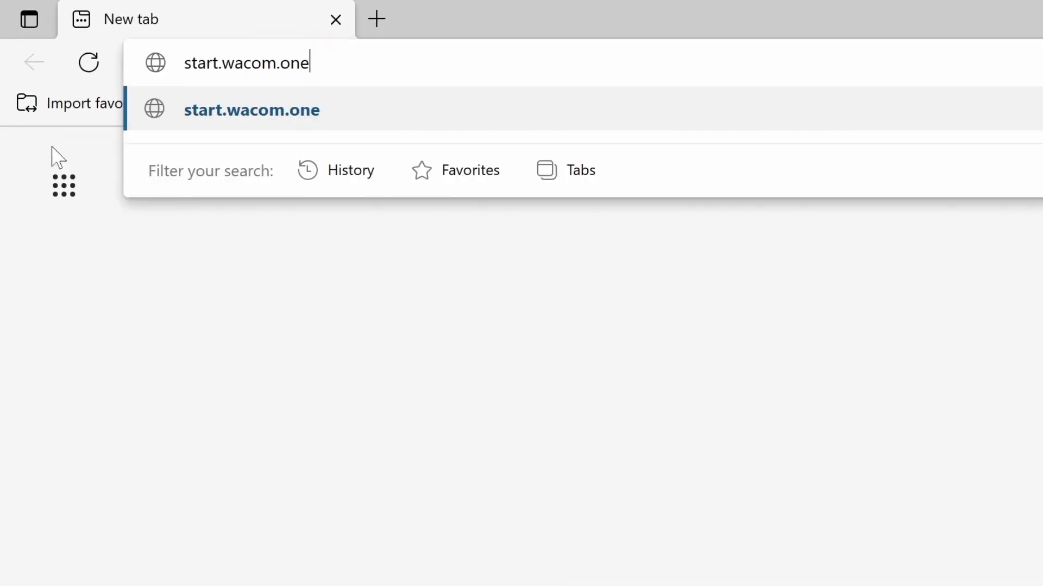
{"action": "key", "text": "Return"}
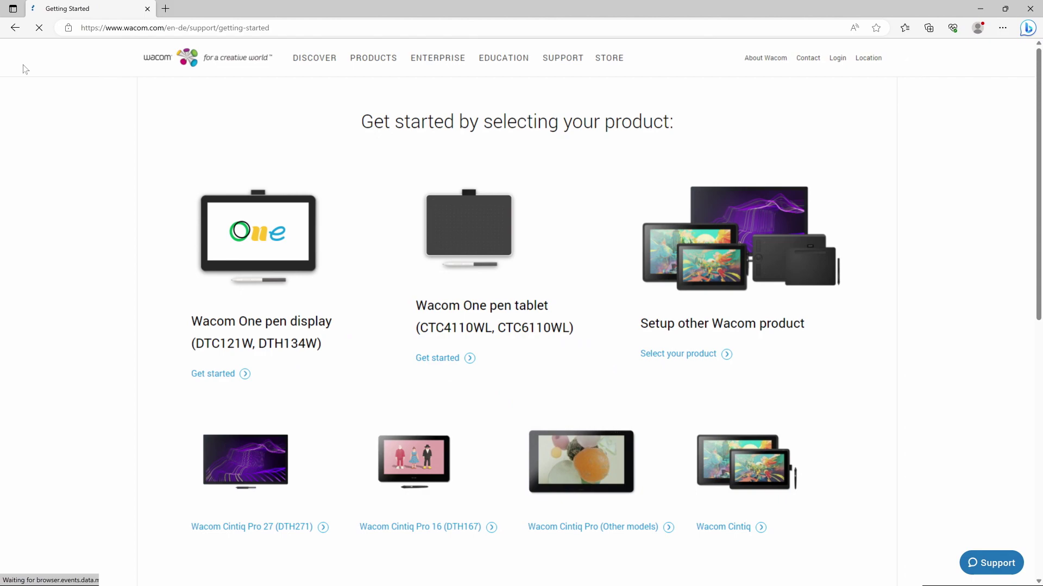
{"action": "left_click", "coordinate": [213, 375]}
{"action": "scroll", "coordinate": [1003, 214], "scroll_direction": "down", "scroll_amount": 15}
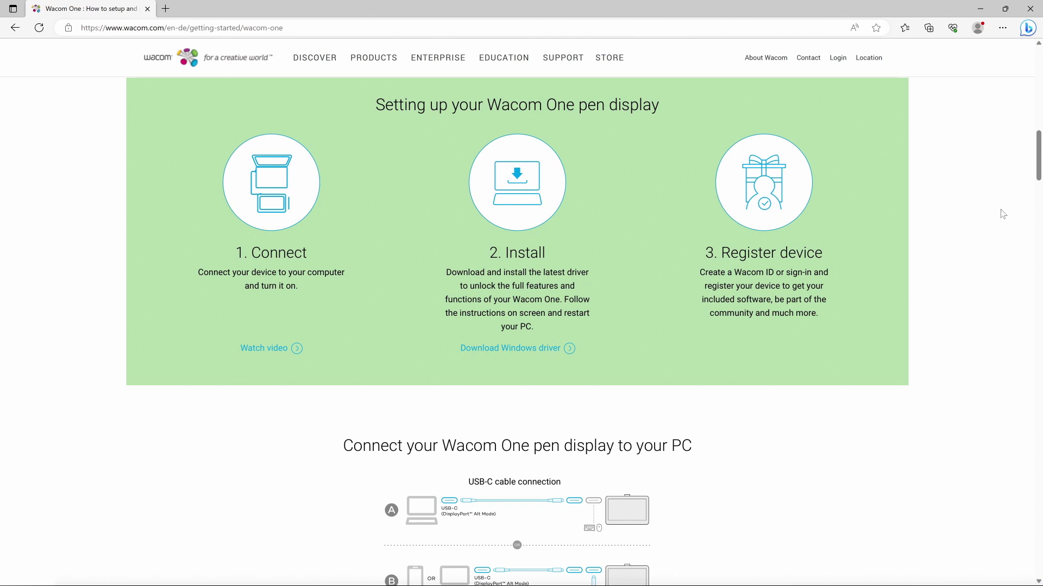
{"action": "scroll", "coordinate": [1003, 214], "scroll_direction": "down", "scroll_amount": 8}
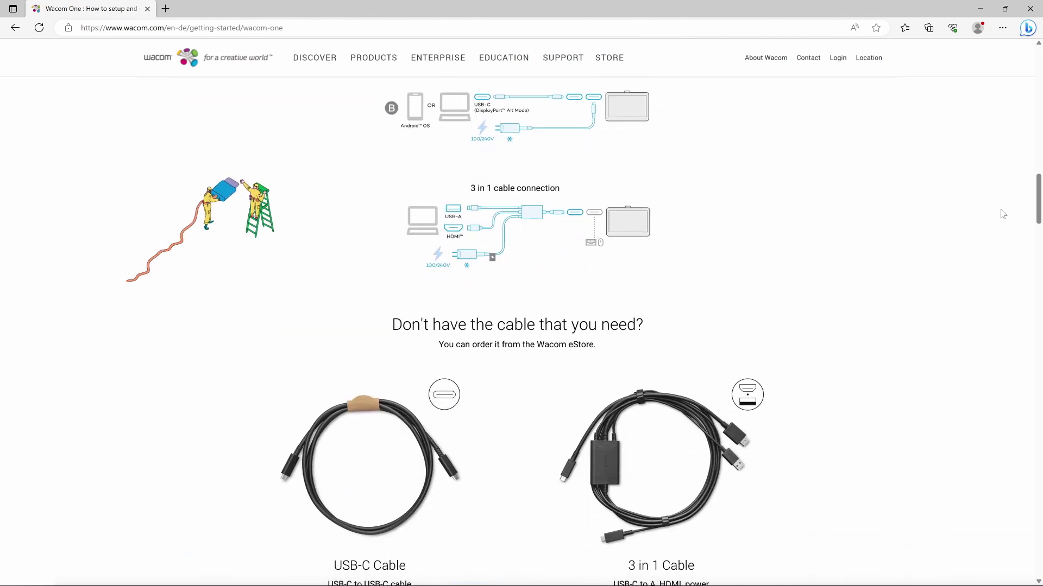
{"action": "scroll", "coordinate": [1003, 214], "scroll_direction": "down", "scroll_amount": 2}
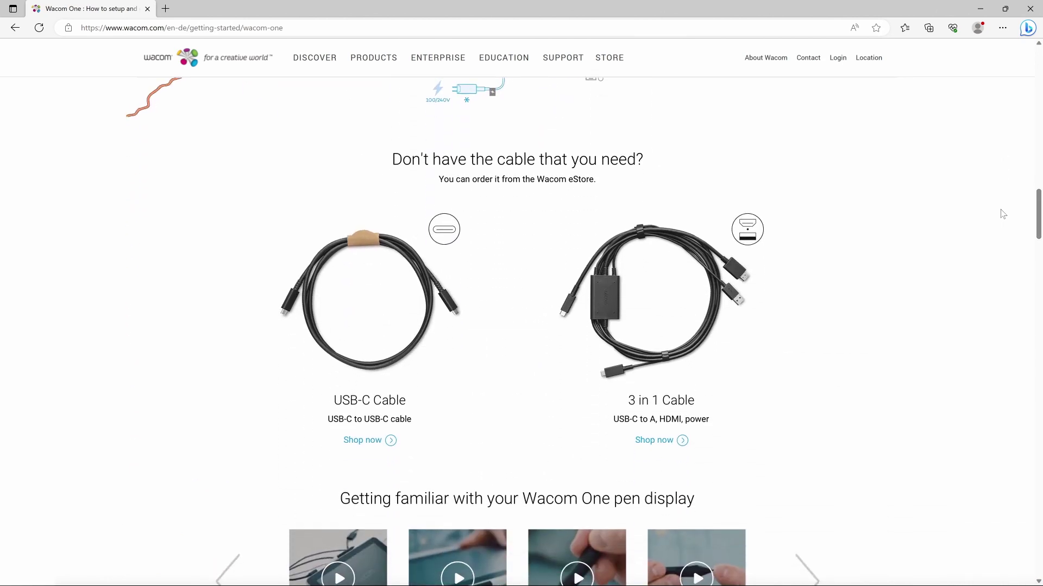
{"action": "scroll", "coordinate": [1003, 214], "scroll_direction": "up", "scroll_amount": 15}
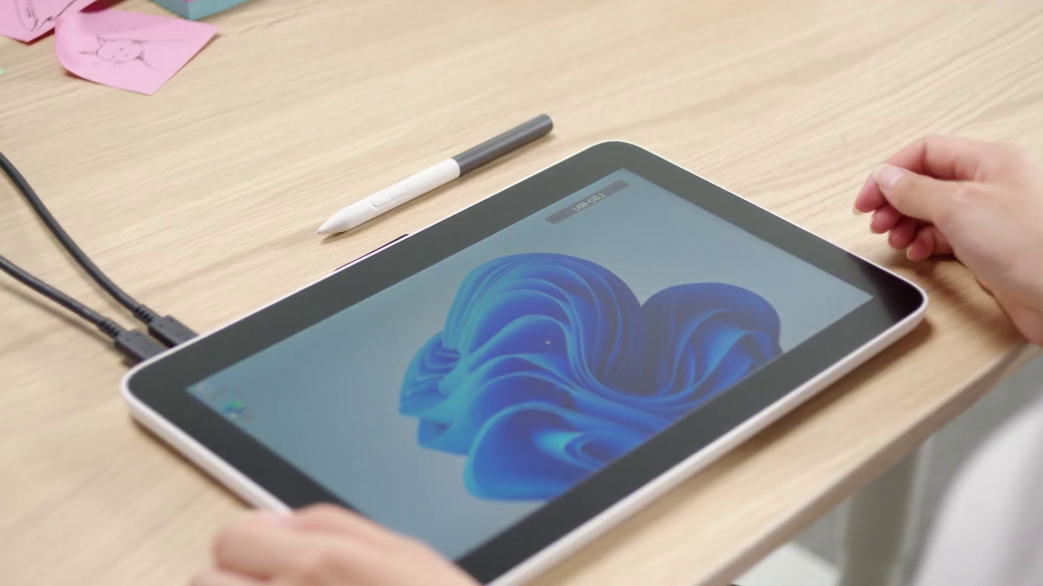